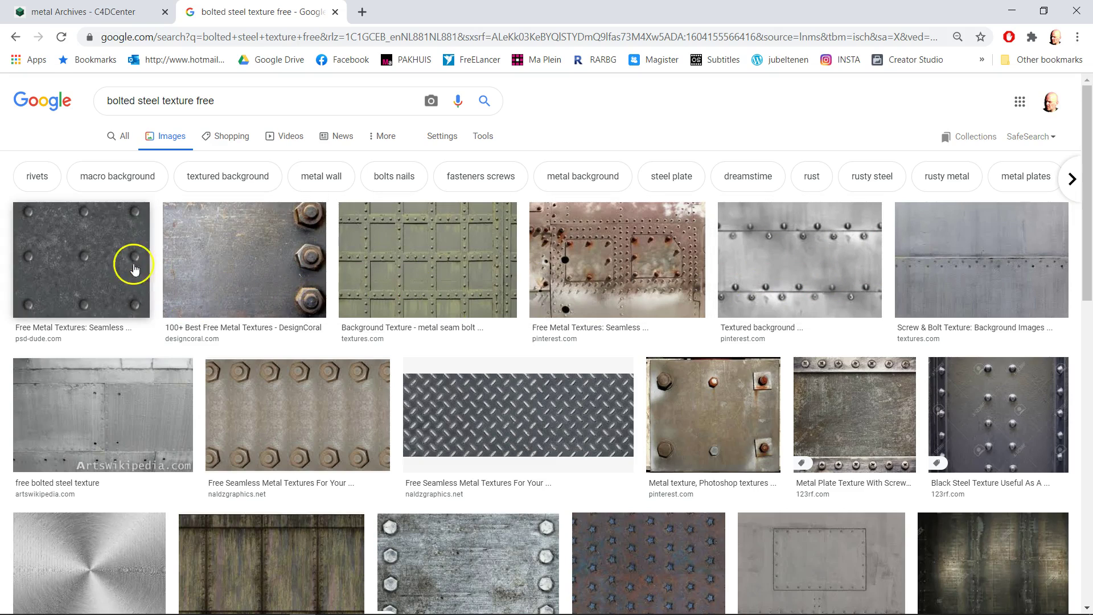
Step: Open the full-size image of the dark metal floor with nine bolts from the search results in its own browser tab
{"action": "left_click", "coordinate": [91, 255]}
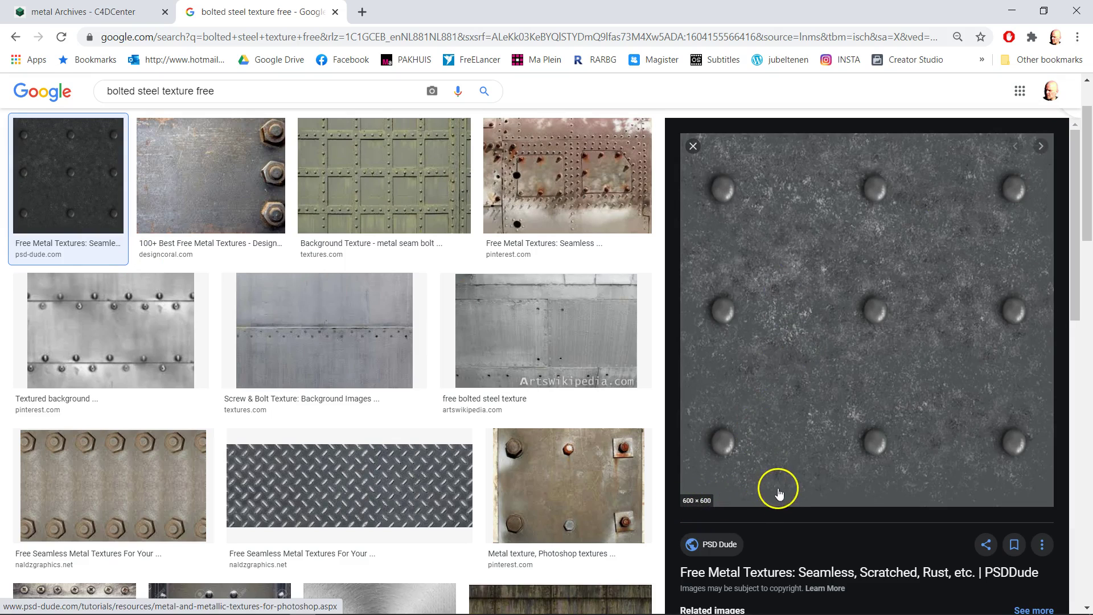
{"action": "right_click", "coordinate": [830, 290]}
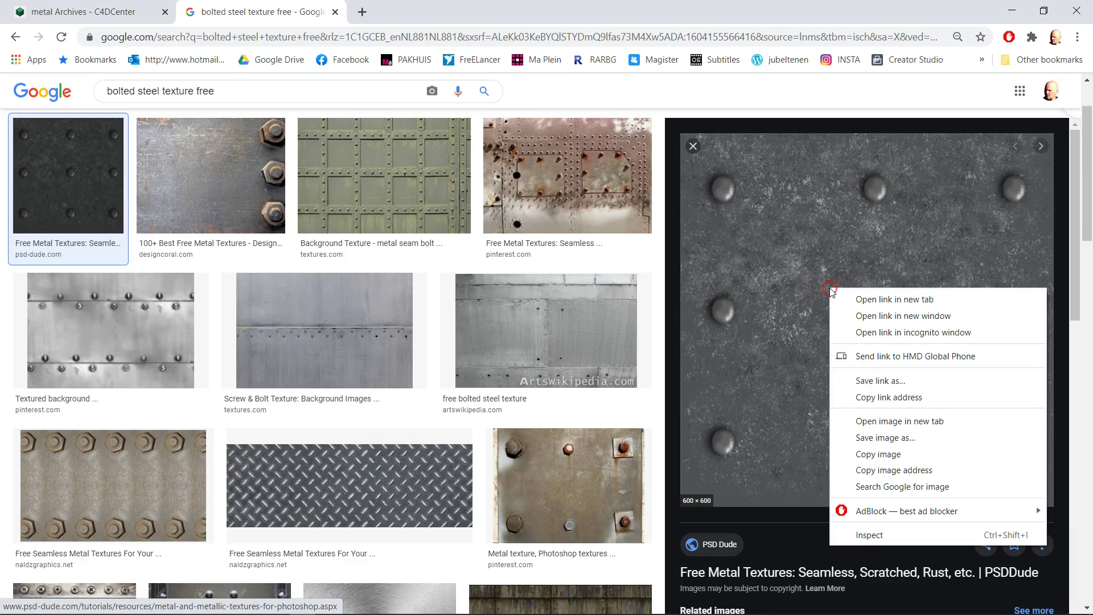
{"action": "left_click", "coordinate": [888, 422]}
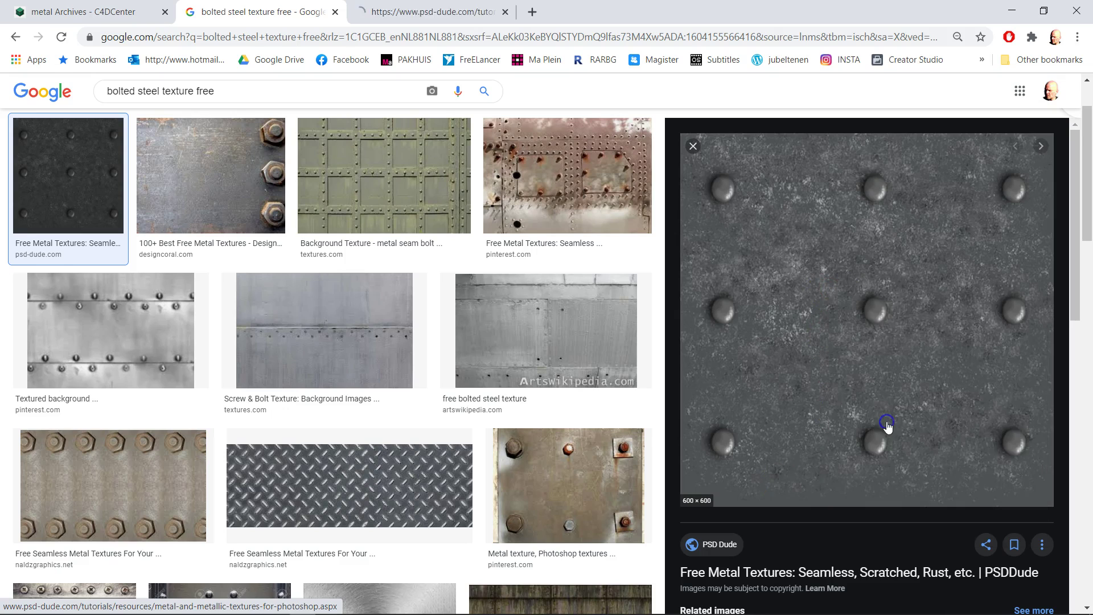
{"action": "left_click", "coordinate": [457, 19]}
{"action": "right_click", "coordinate": [532, 345]}
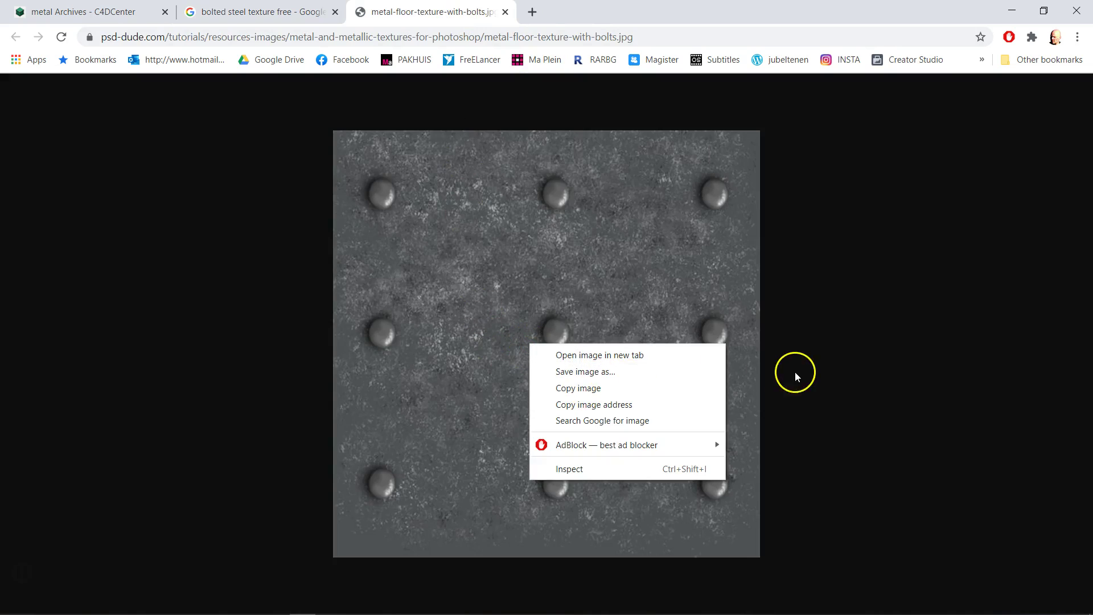
{"action": "left_click", "coordinate": [800, 355]}
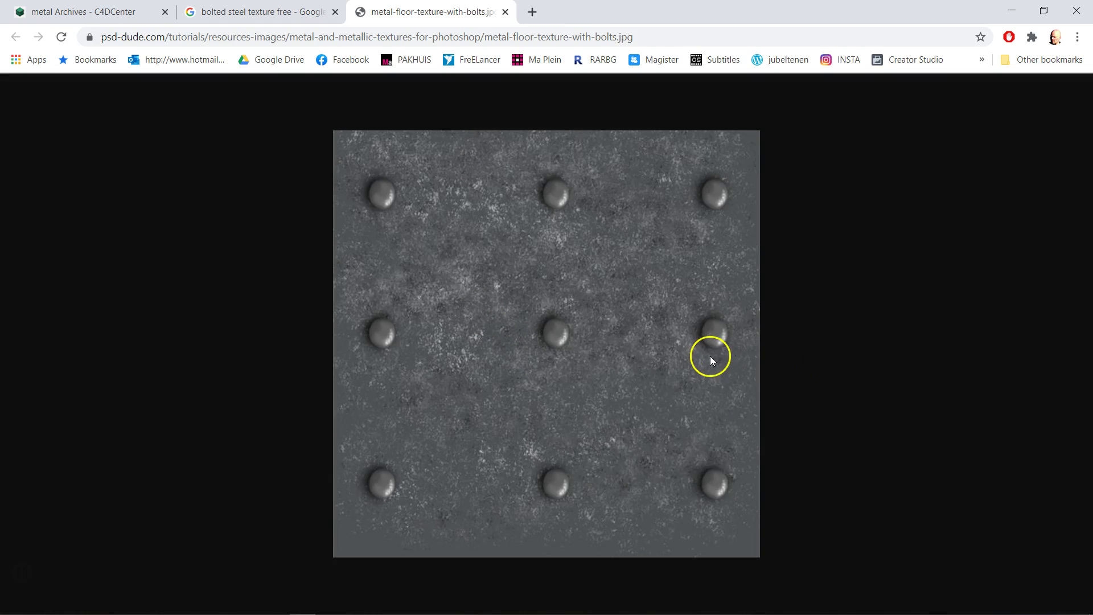
Step: Switch to Cinema 4D and review the file asset and database paths in the preferences
{"action": "mouse_move", "coordinate": [152, 598]}
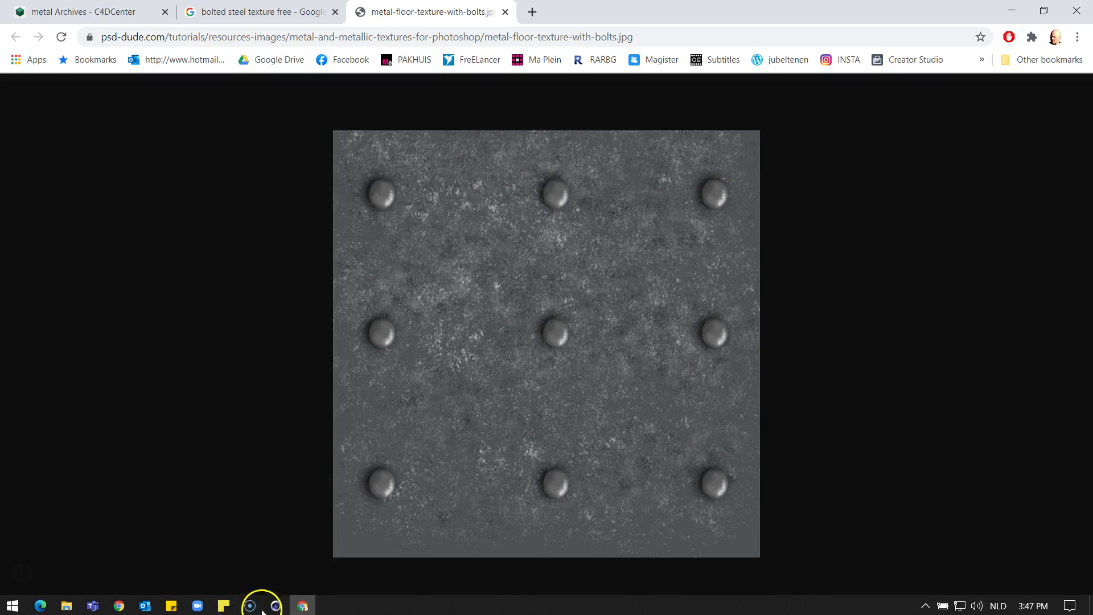
{"action": "left_click", "coordinate": [275, 604]}
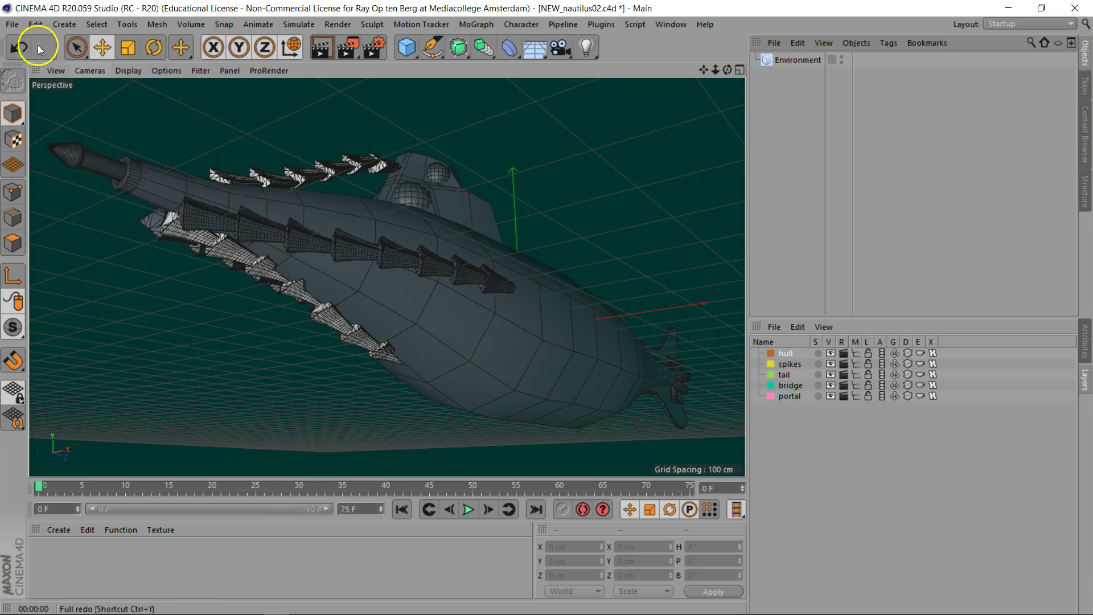
{"action": "left_click", "coordinate": [35, 26]}
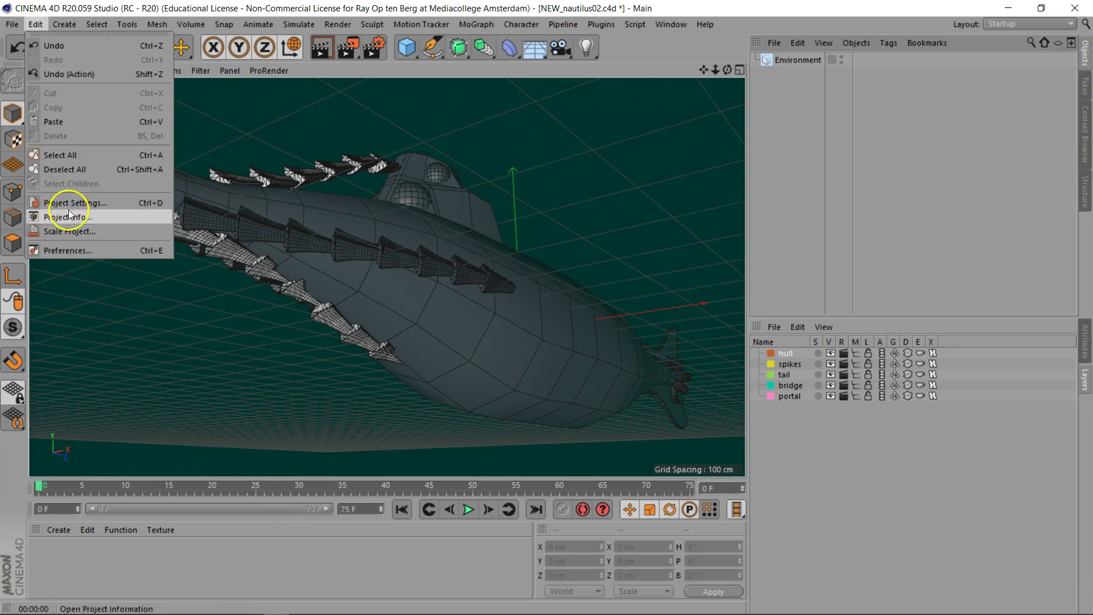
{"action": "left_click", "coordinate": [63, 252]}
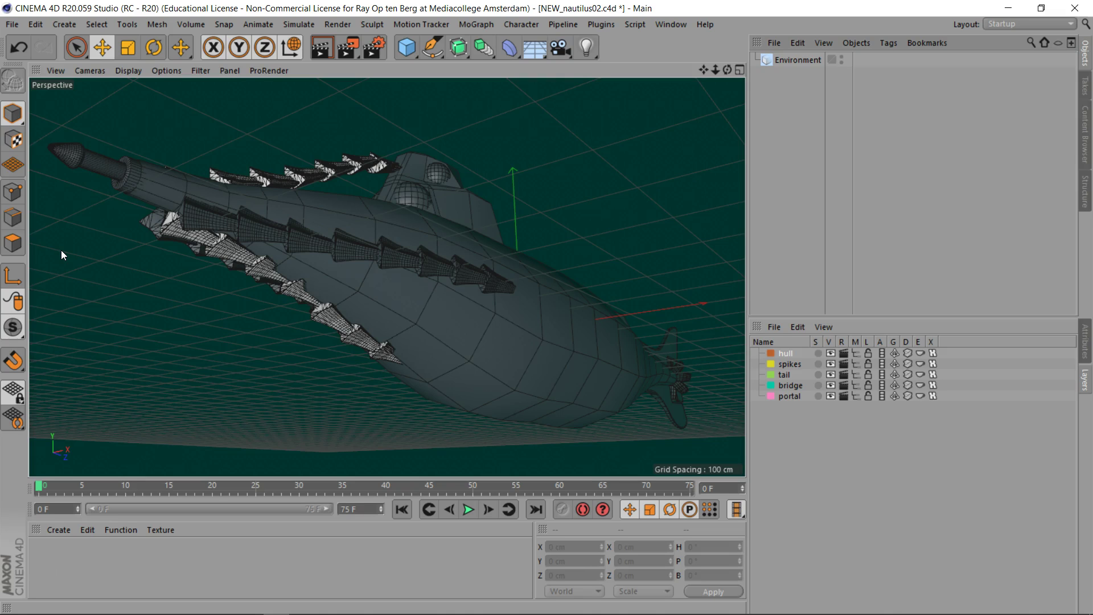
{"action": "left_click_drag", "start_coordinate": [235, 247], "coordinate": [390, 104]}
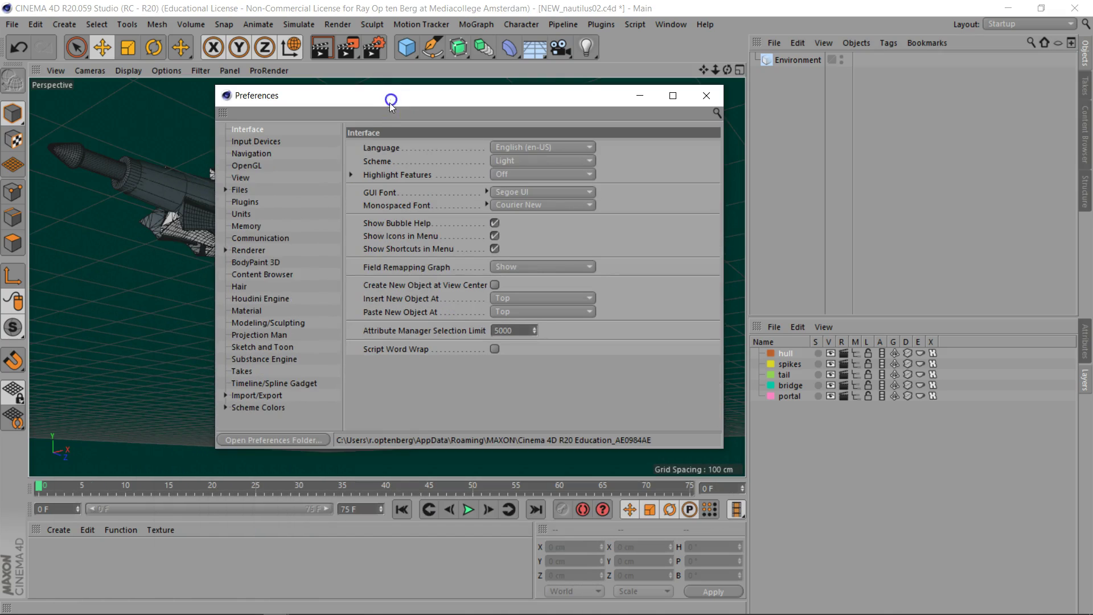
{"action": "left_click", "coordinate": [226, 190]}
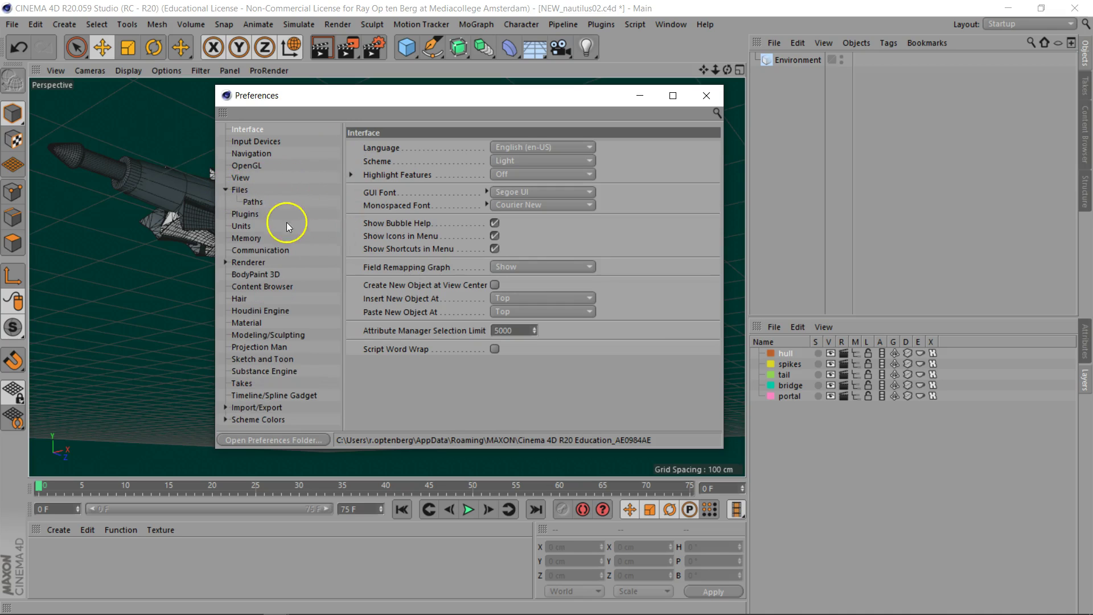
{"action": "left_click", "coordinate": [253, 202]}
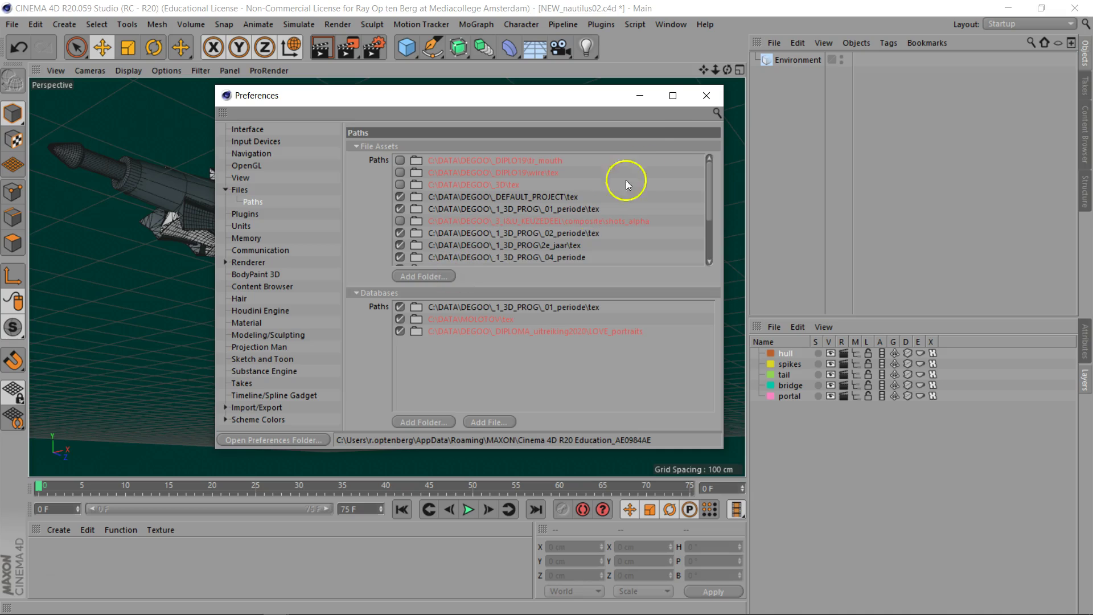
{"action": "left_click", "coordinate": [706, 96]}
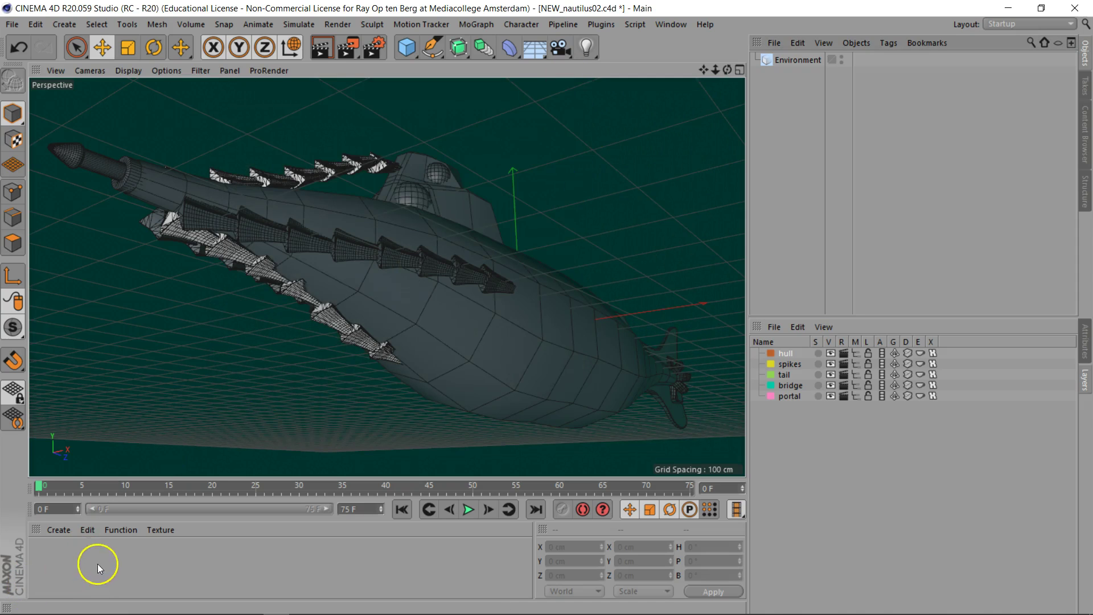
Step: Create a new standard material and open its Color channel in the Material Editor
{"action": "left_click", "coordinate": [59, 530]}
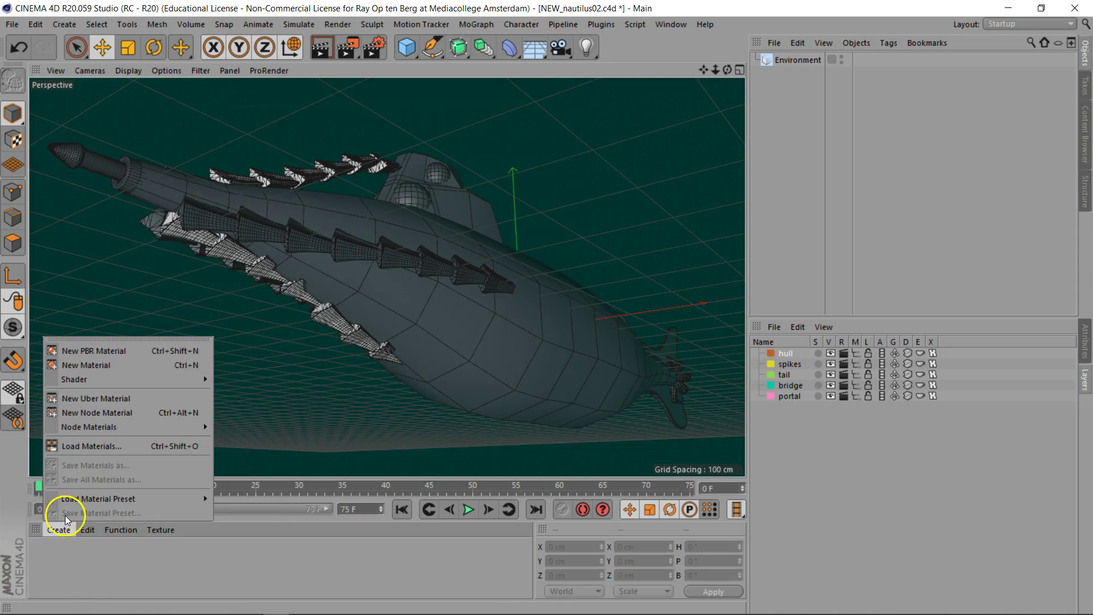
{"action": "left_click", "coordinate": [85, 365]}
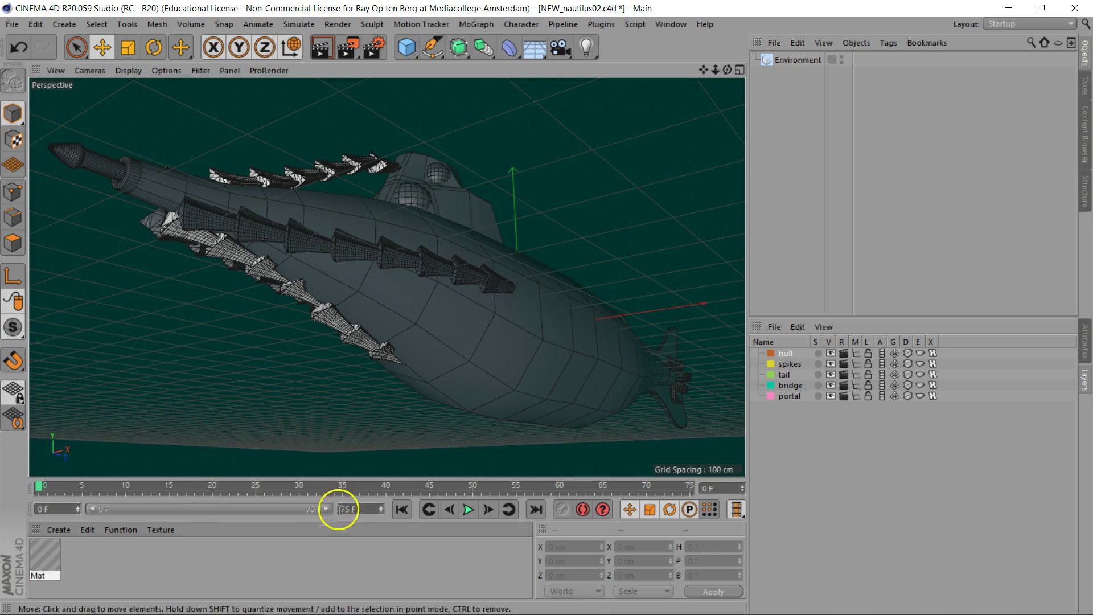
{"action": "double_click", "coordinate": [45, 554]}
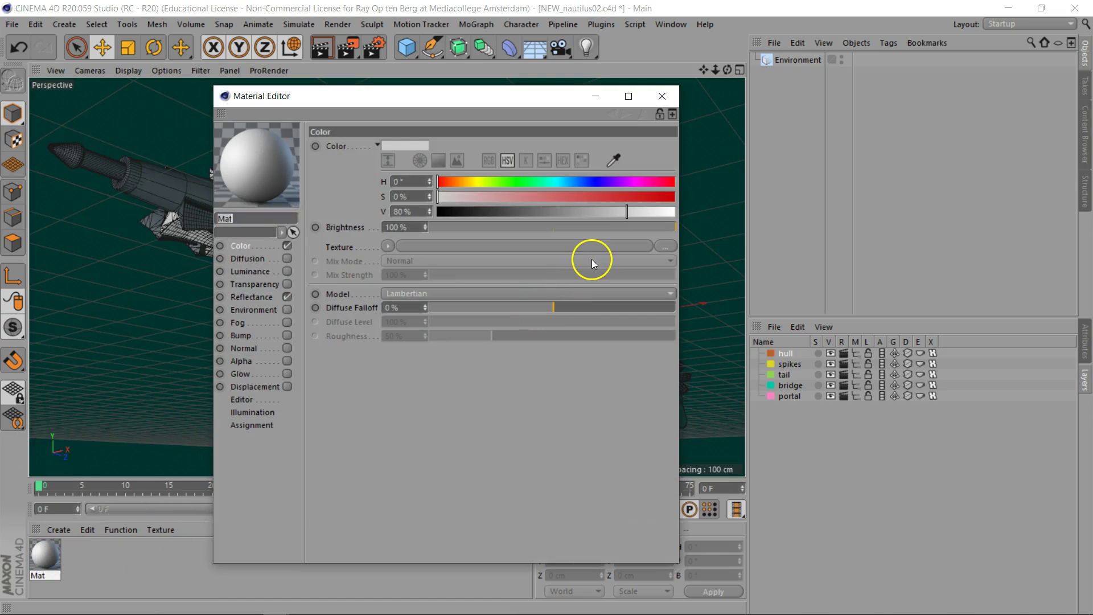
{"action": "left_click_drag", "start_coordinate": [534, 105], "coordinate": [711, 103]}
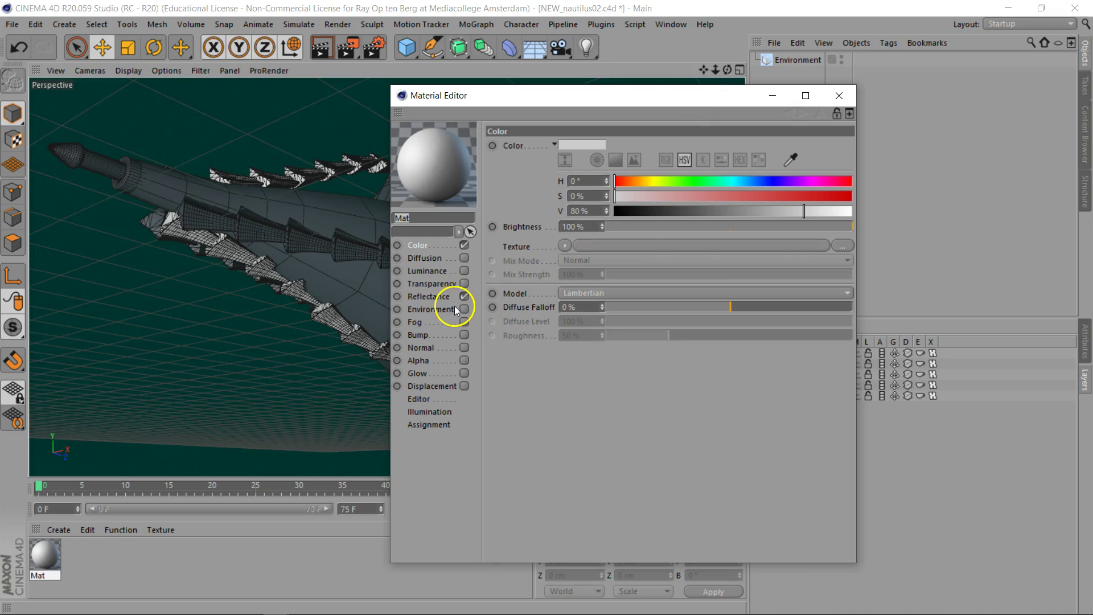
{"action": "left_click_drag", "start_coordinate": [473, 94], "coordinate": [321, 86]}
{"action": "left_click", "coordinate": [266, 242]}
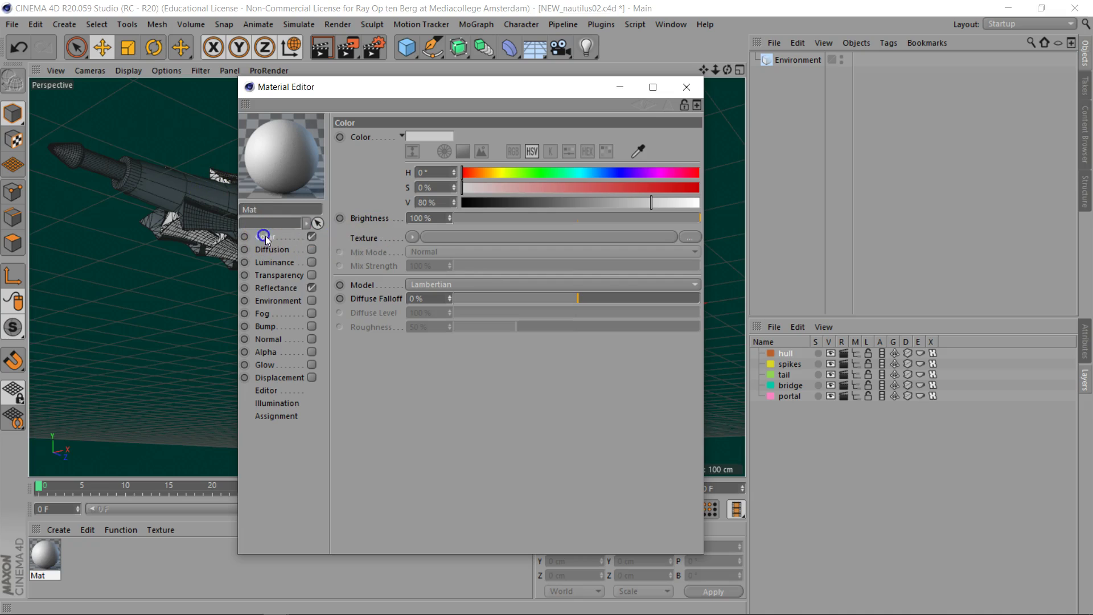
Step: Load bolted01 from the tex folder as the material's Color texture and close the Material Editor
{"action": "left_click", "coordinate": [690, 237]}
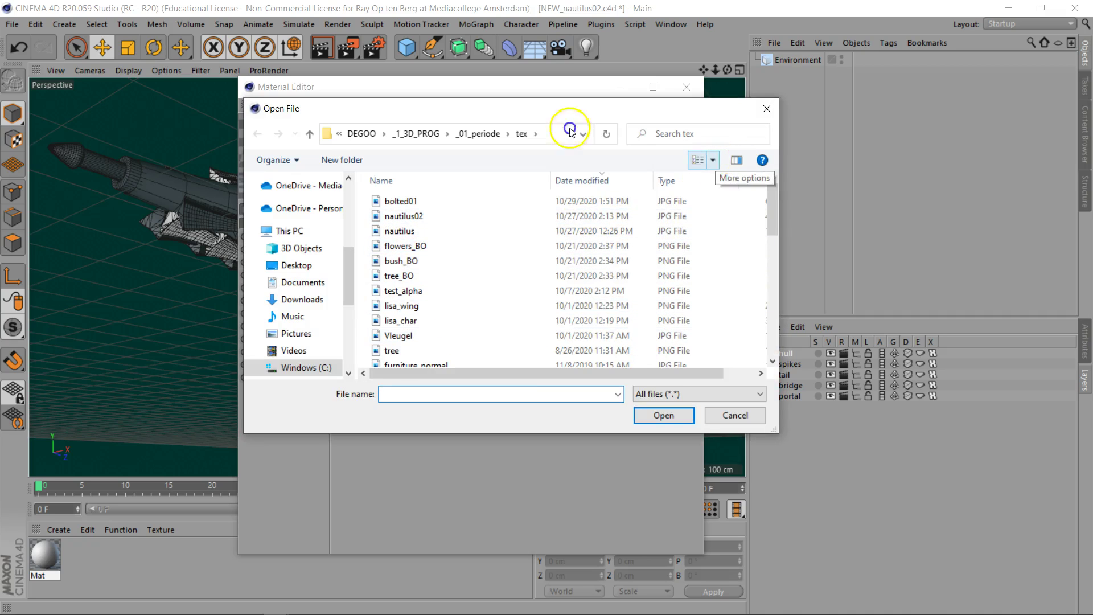
{"action": "left_click", "coordinate": [716, 161]}
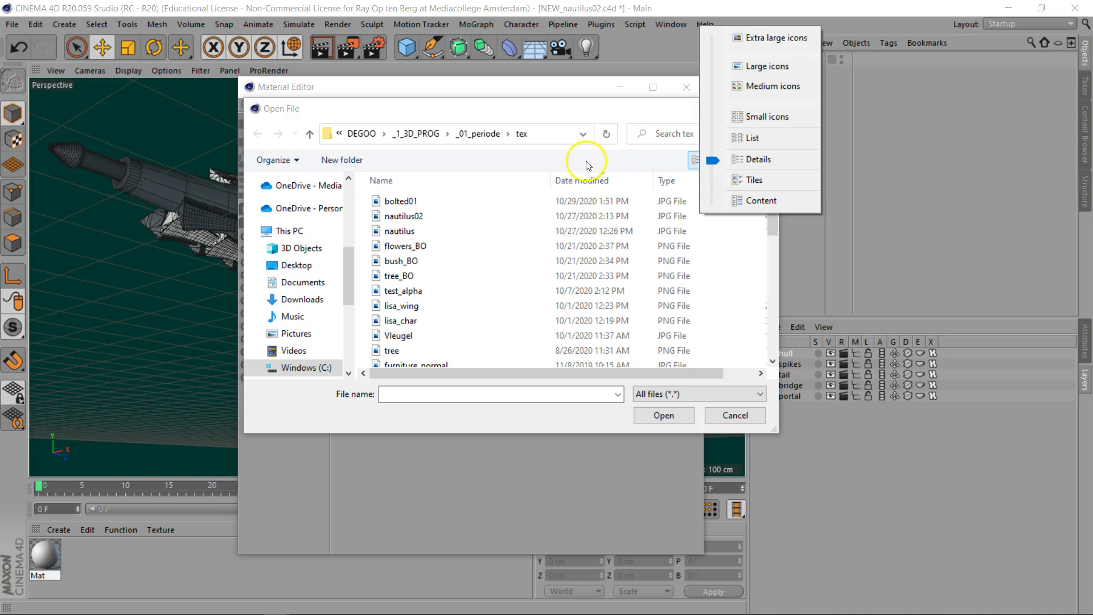
{"action": "left_click", "coordinate": [548, 152]}
{"action": "scroll", "coordinate": [487, 294], "scroll_direction": "down", "scroll_amount": 2}
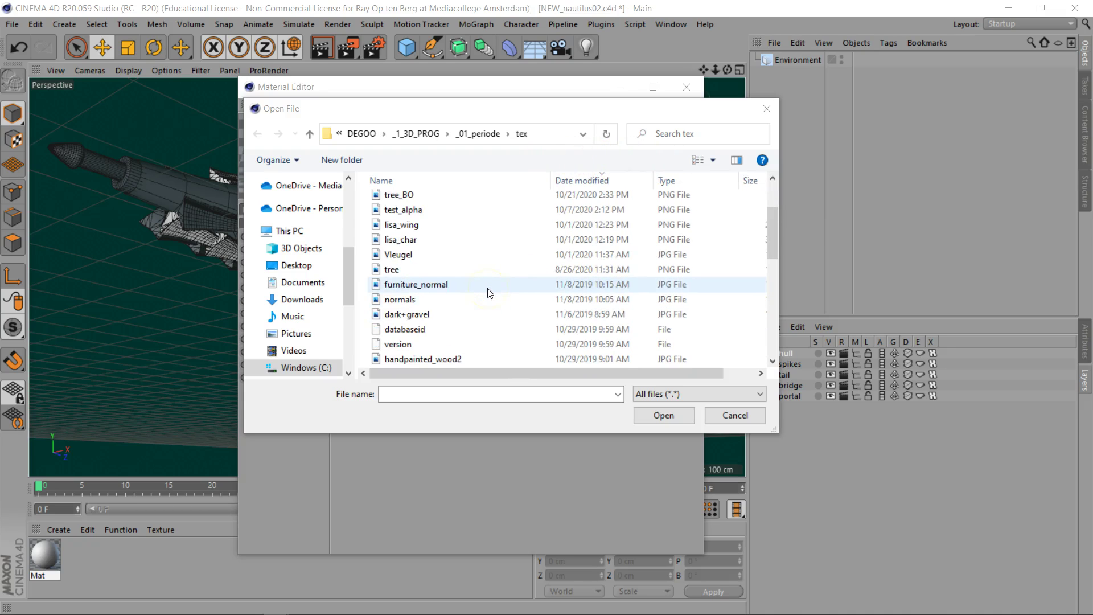
{"action": "scroll", "coordinate": [487, 293], "scroll_direction": "down", "scroll_amount": 2}
{"action": "scroll", "coordinate": [487, 293], "scroll_direction": "down", "scroll_amount": 4}
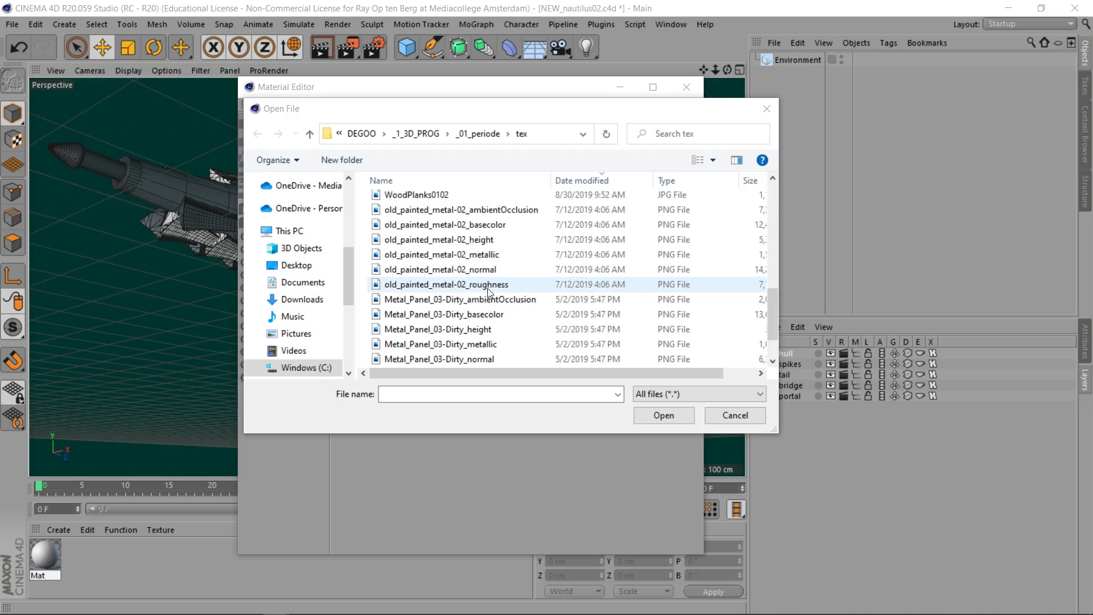
{"action": "scroll", "coordinate": [488, 302], "scroll_direction": "up", "scroll_amount": 1}
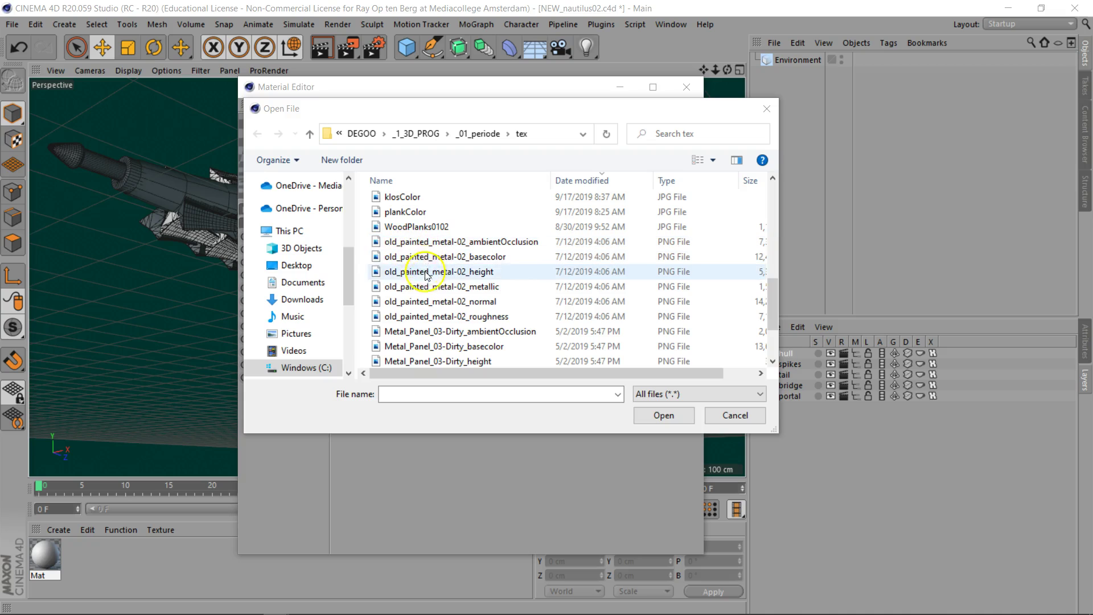
{"action": "scroll", "coordinate": [472, 295], "scroll_direction": "down", "scroll_amount": 2}
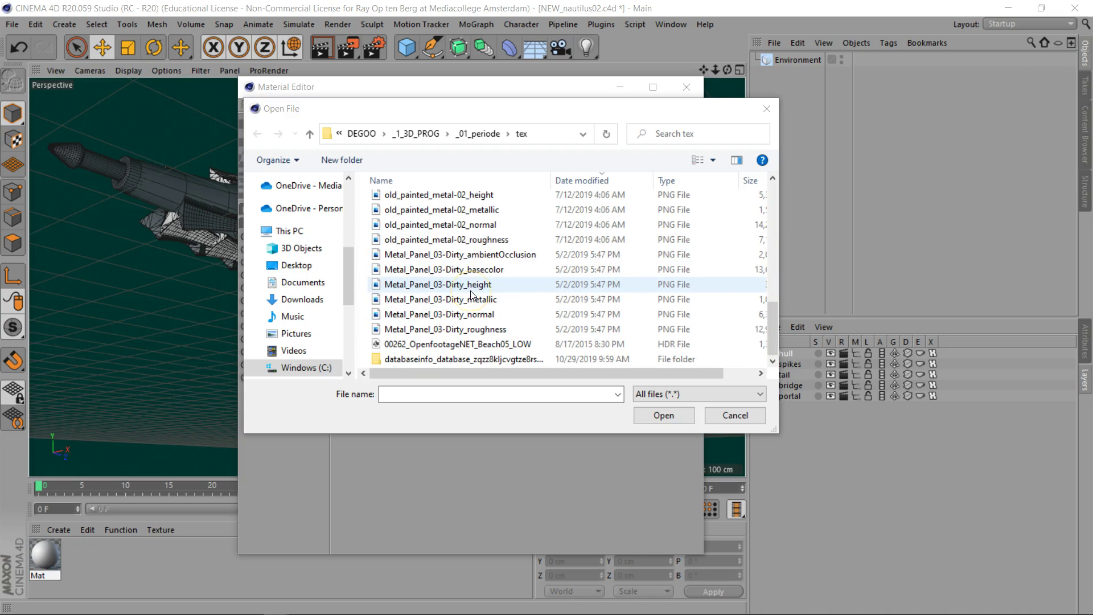
{"action": "scroll", "coordinate": [478, 288], "scroll_direction": "up", "scroll_amount": 6}
{"action": "scroll", "coordinate": [480, 284], "scroll_direction": "up", "scroll_amount": 1}
{"action": "scroll", "coordinate": [480, 285], "scroll_direction": "up", "scroll_amount": 2}
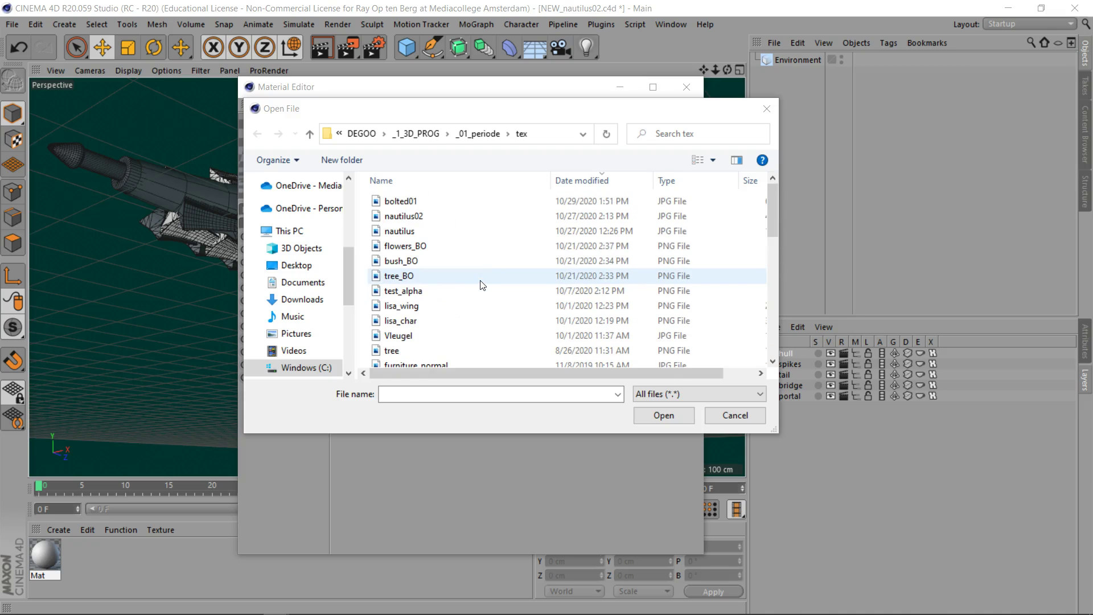
{"action": "left_click", "coordinate": [402, 202]}
{"action": "left_click", "coordinate": [672, 422]}
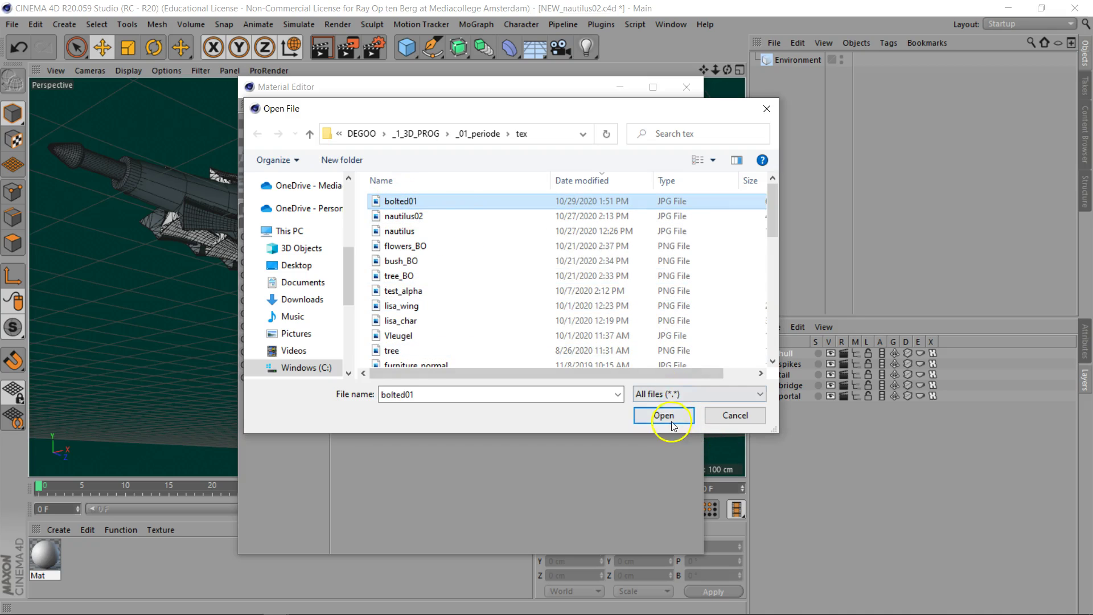
{"action": "left_click", "coordinate": [672, 422]}
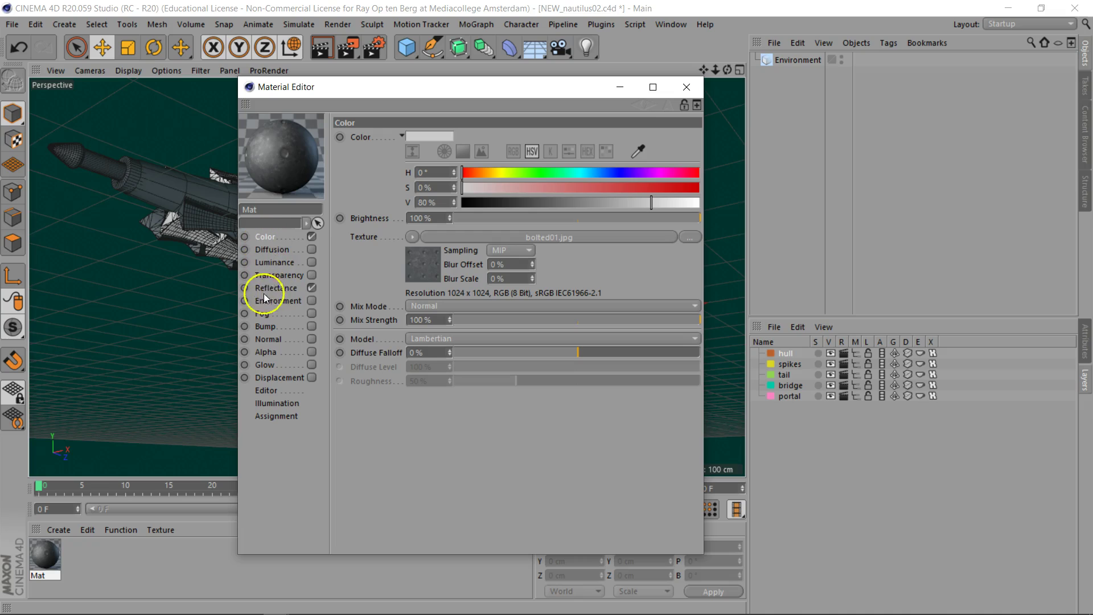
{"action": "left_click", "coordinate": [353, 404]}
{"action": "left_click", "coordinate": [687, 86]}
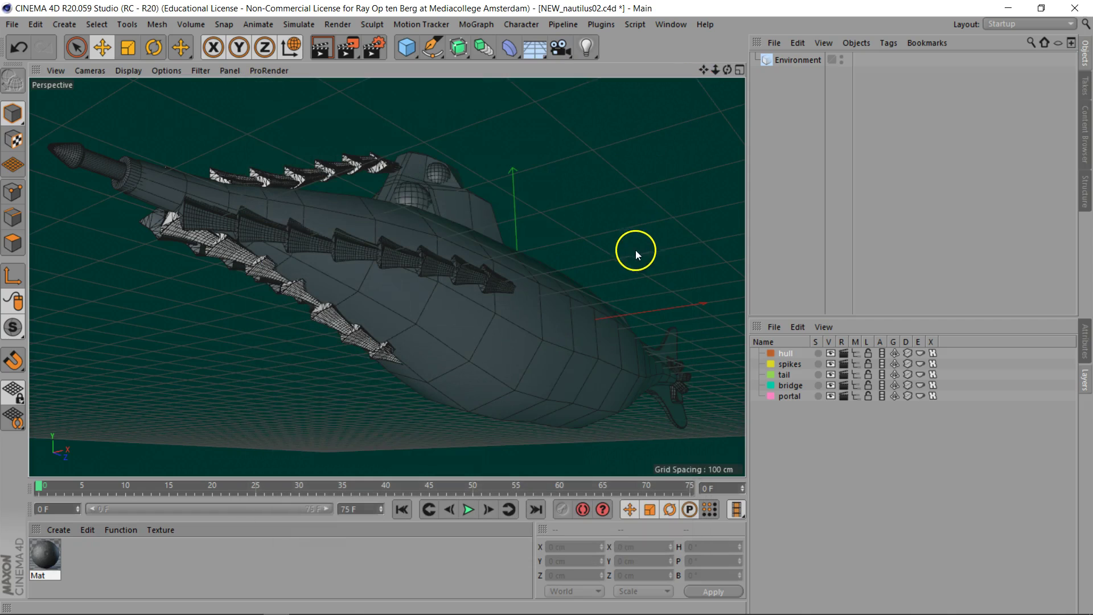
Step: Show the hull layer's objects in the object list and apply the bolted metal material to the hull object
{"action": "left_click", "coordinate": [855, 353]}
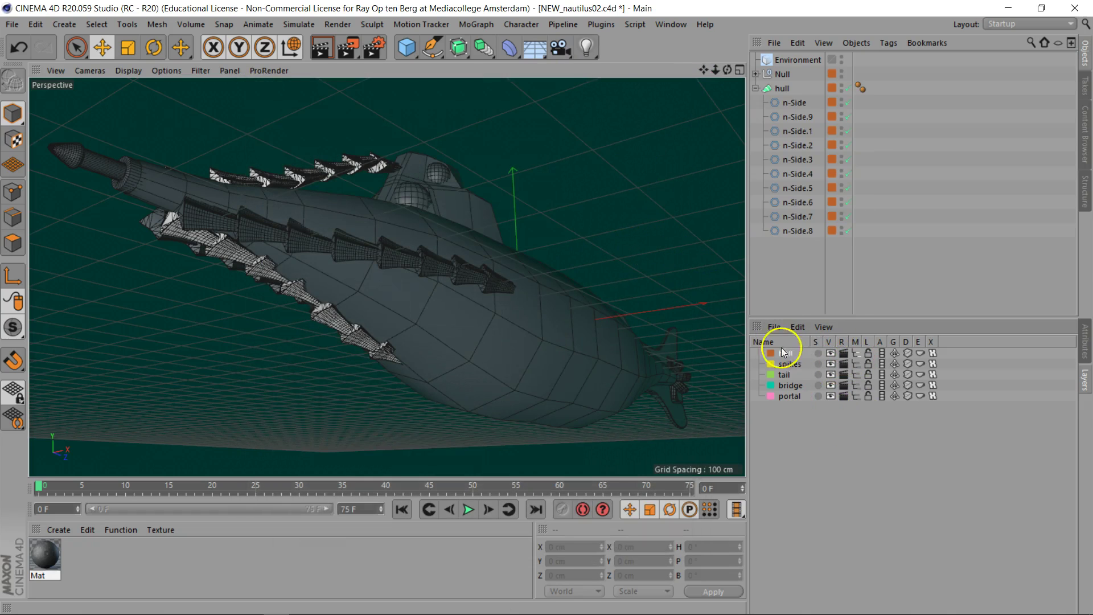
{"action": "left_click_drag", "start_coordinate": [48, 563], "coordinate": [785, 91]}
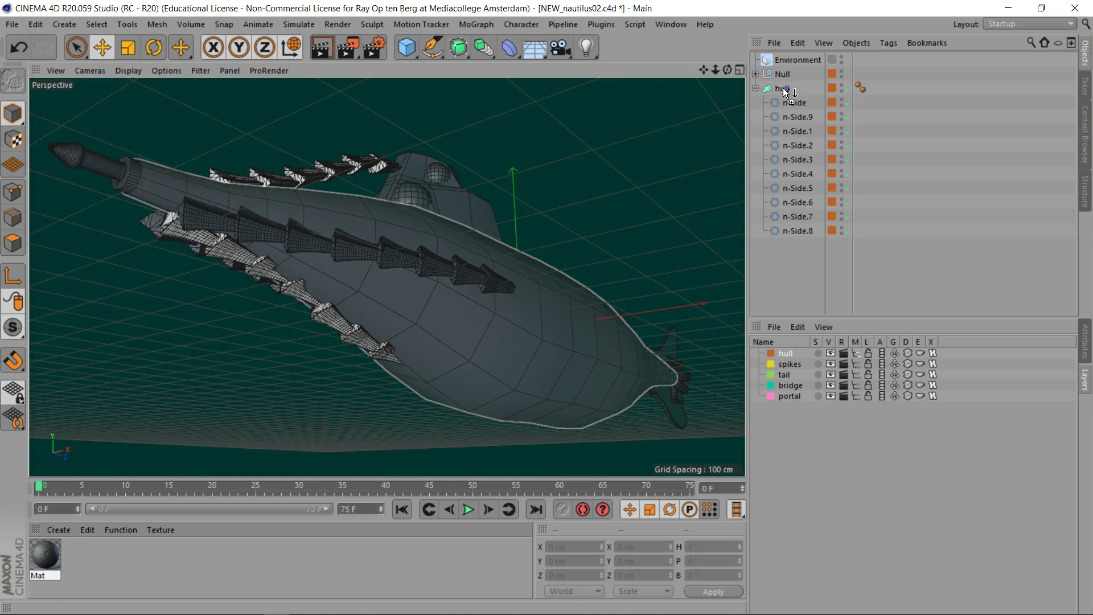
{"action": "left_click_drag", "start_coordinate": [784, 91], "coordinate": [784, 91]}
{"action": "left_click_drag", "start_coordinate": [727, 69], "coordinate": [716, 115]}
{"action": "left_click_drag", "start_coordinate": [717, 69], "coordinate": [672, 98]}
{"action": "left_click", "coordinate": [702, 246]}
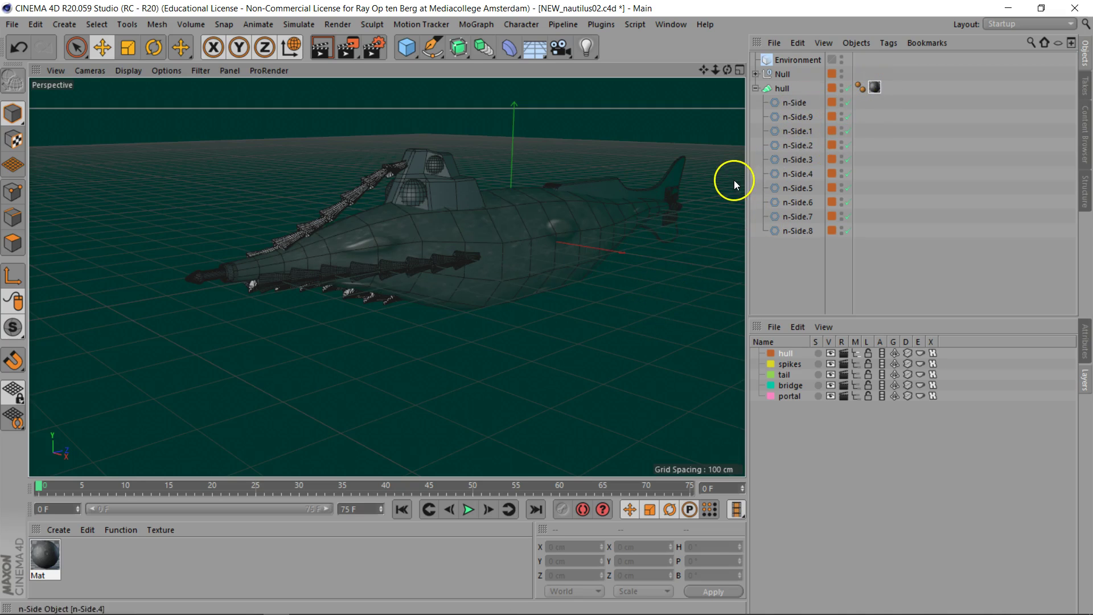
Step: Display the hull's texture tag properties in the attributes and enlarge that area to fit all mapping settings
{"action": "left_click", "coordinate": [1084, 342]}
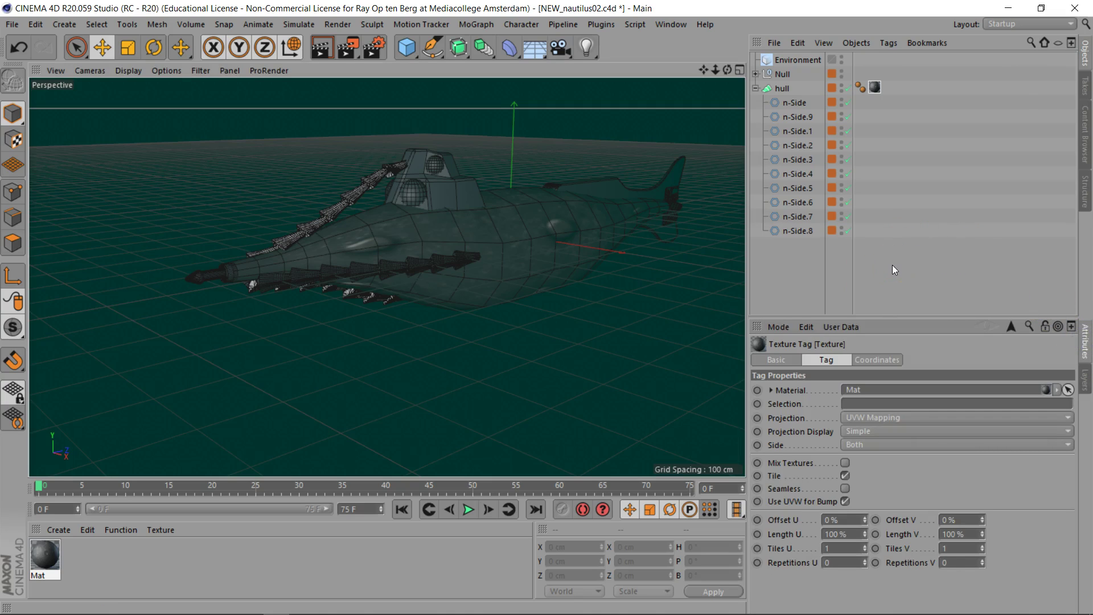
{"action": "left_click", "coordinate": [874, 88]}
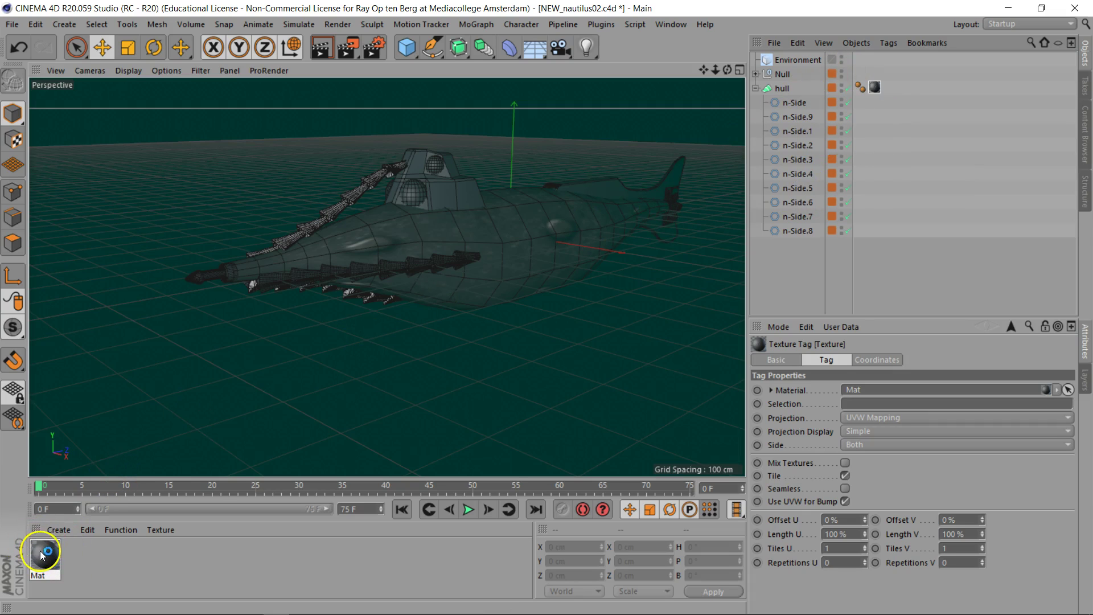
{"action": "left_click_drag", "start_coordinate": [33, 551], "coordinate": [341, 275]}
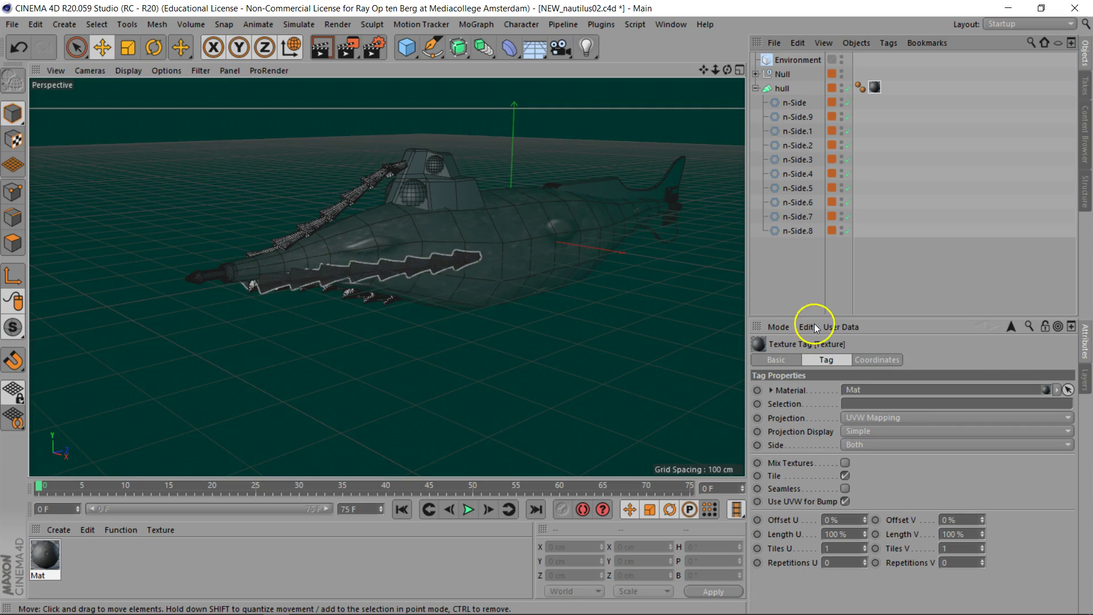
{"action": "left_click_drag", "start_coordinate": [940, 317], "coordinate": [943, 266]}
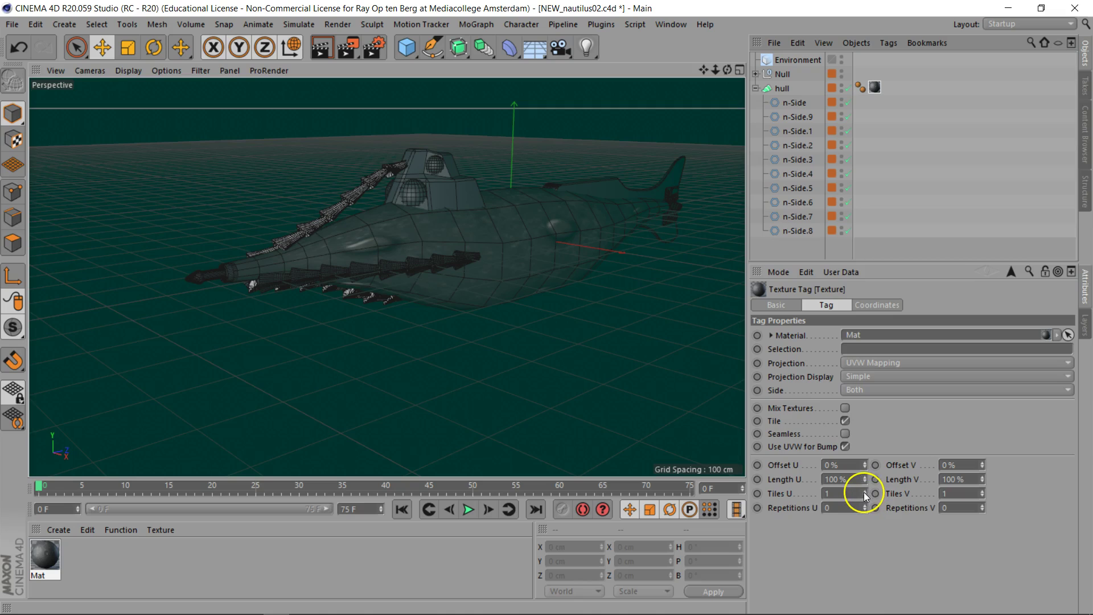
Step: Set the hull texture's tiling to 10 tiles in U and 20 tiles in V
{"action": "mouse_move", "coordinate": [863, 492]}
{"action": "left_mouse_down"}
{"action": "mouse_move", "coordinate": [866, 414]}
{"action": "mouse_move", "coordinate": [854, 483]}
{"action": "left_mouse_up"}
{"action": "double_click", "coordinate": [843, 493]}
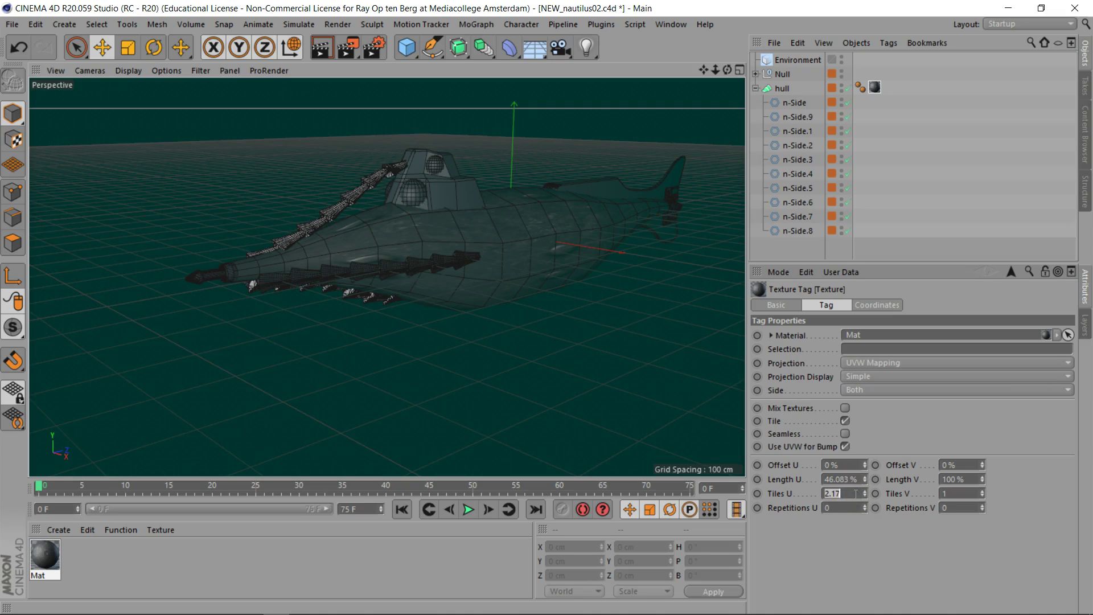
{"action": "type", "text": "10"}
{"action": "key", "text": "Return"}
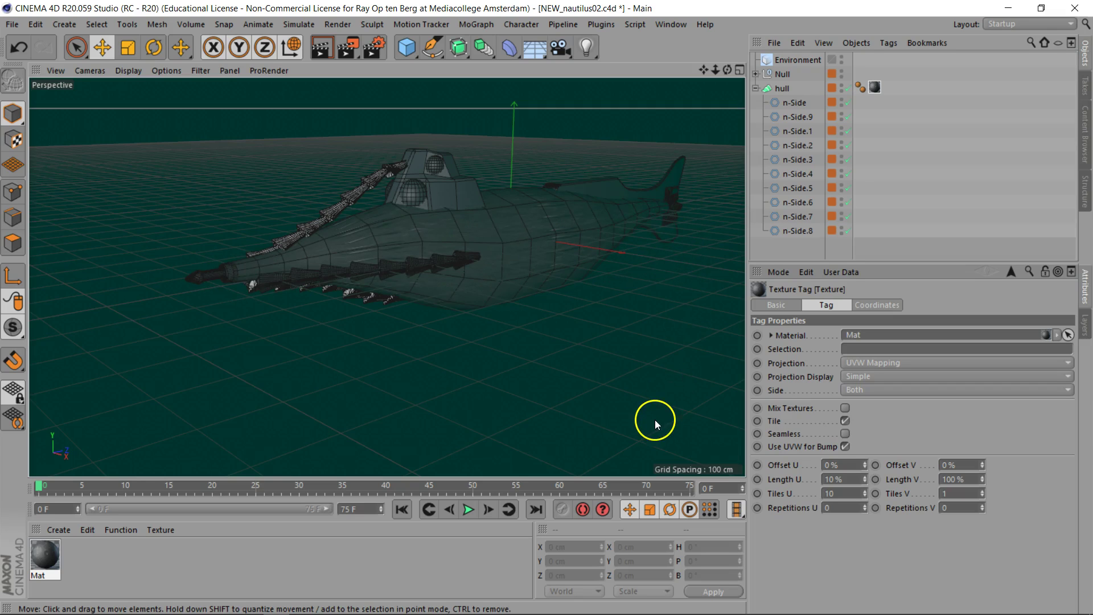
{"action": "double_click", "coordinate": [975, 500]}
{"action": "type", "text": "20"}
{"action": "key", "text": "Return"}
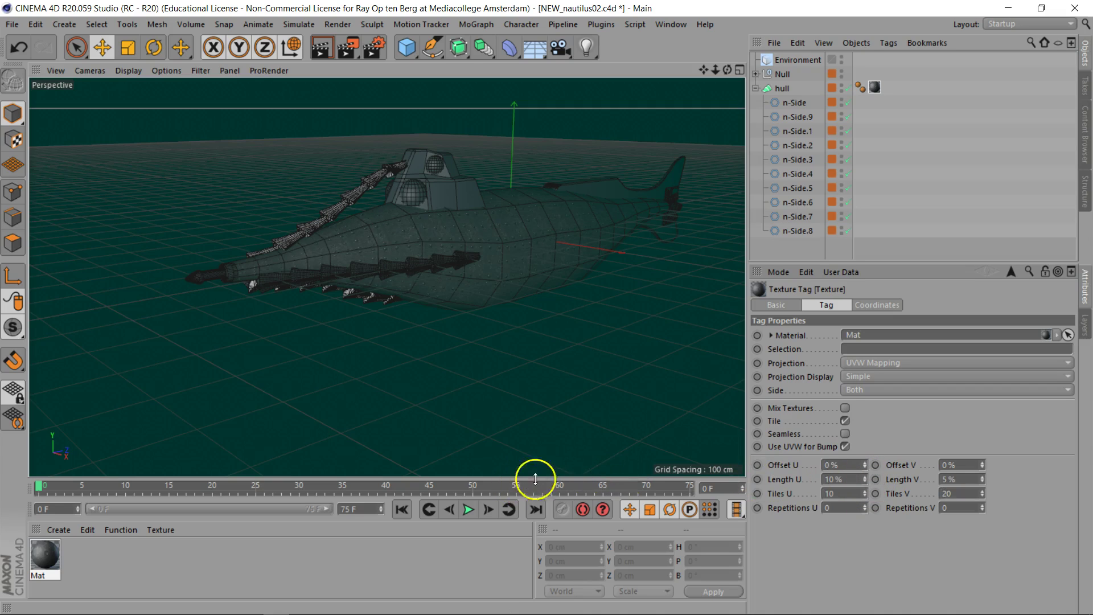
Step: Select the hull object's Phong tag and delete it to remove the smooth shading from the hull
{"action": "key", "text": "ctrl+z"}
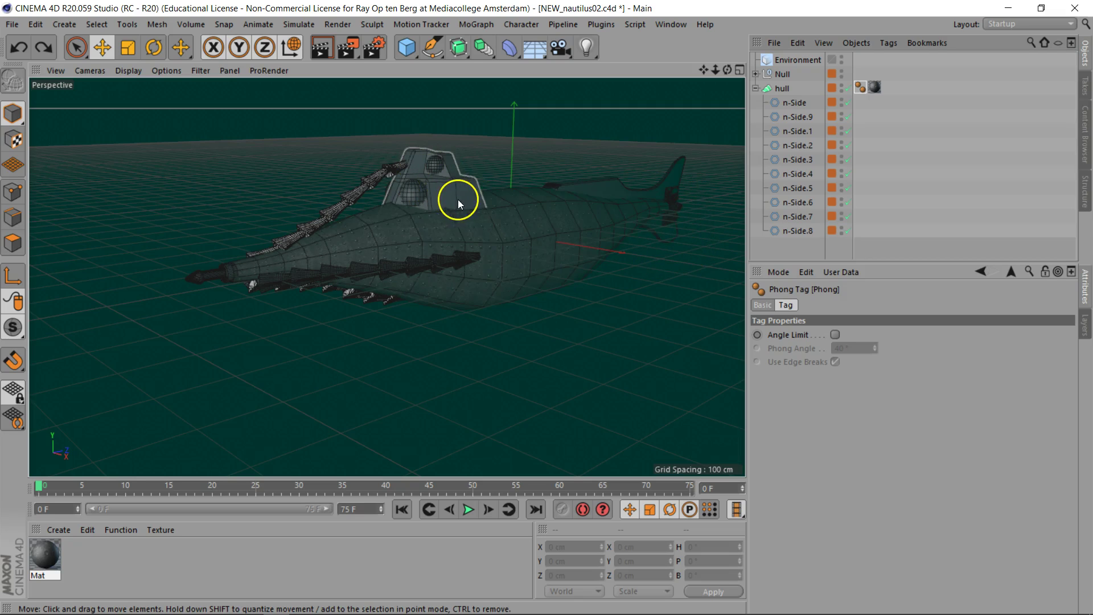
{"action": "left_click", "coordinate": [860, 88]}
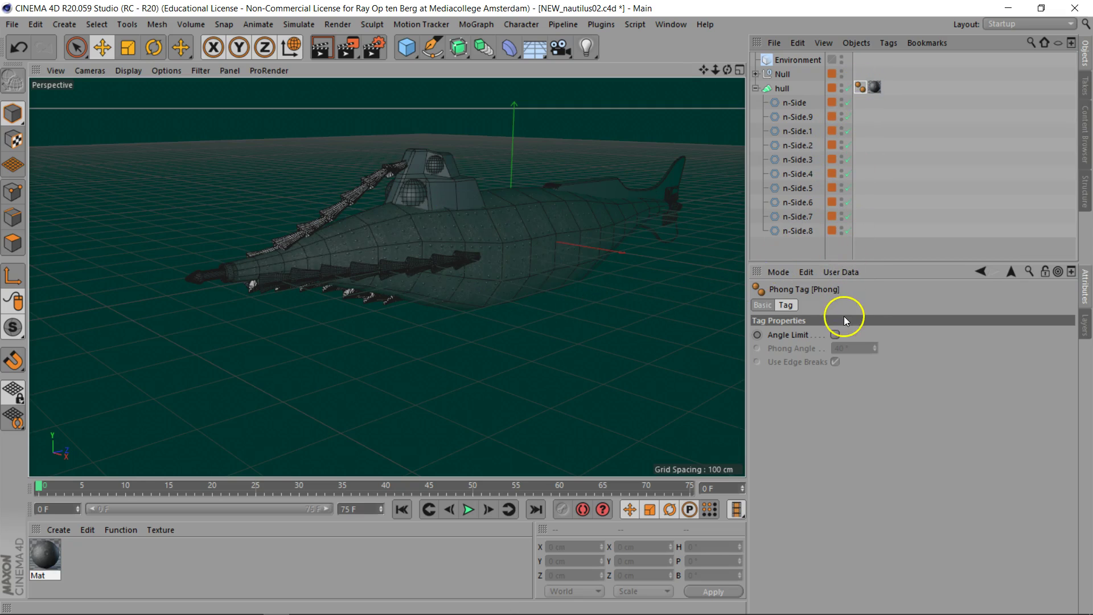
{"action": "scroll", "coordinate": [482, 259], "scroll_direction": "up", "scroll_amount": 6}
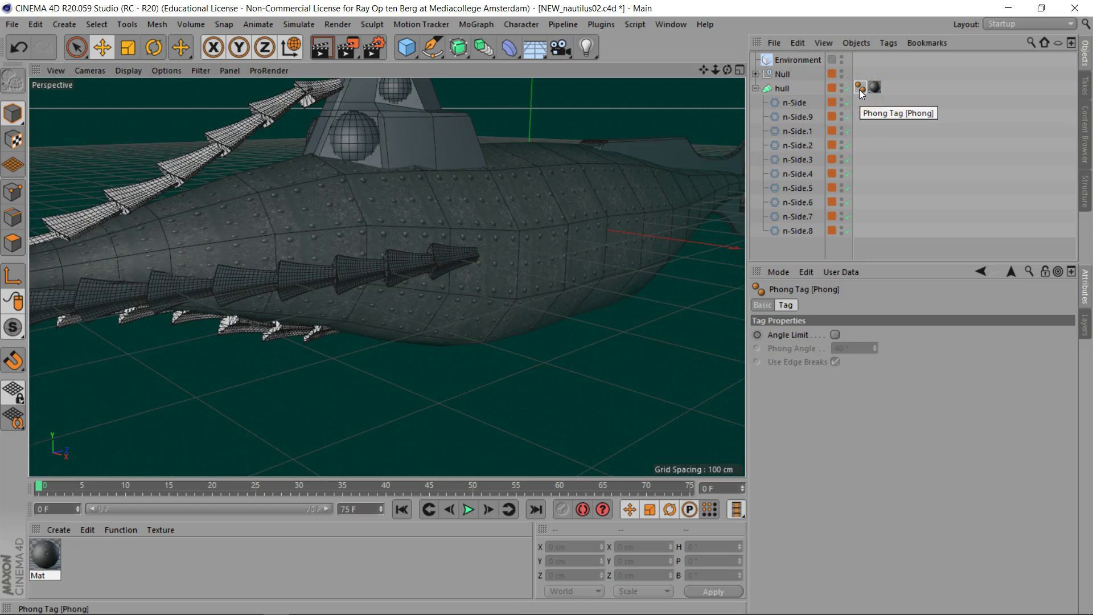
{"action": "key", "text": "Delete"}
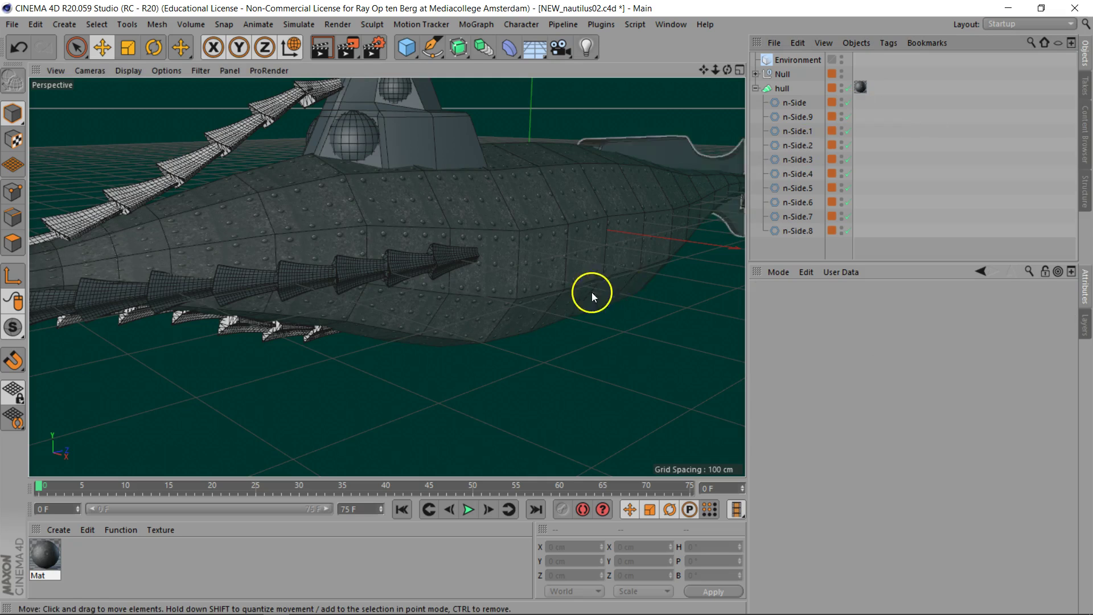